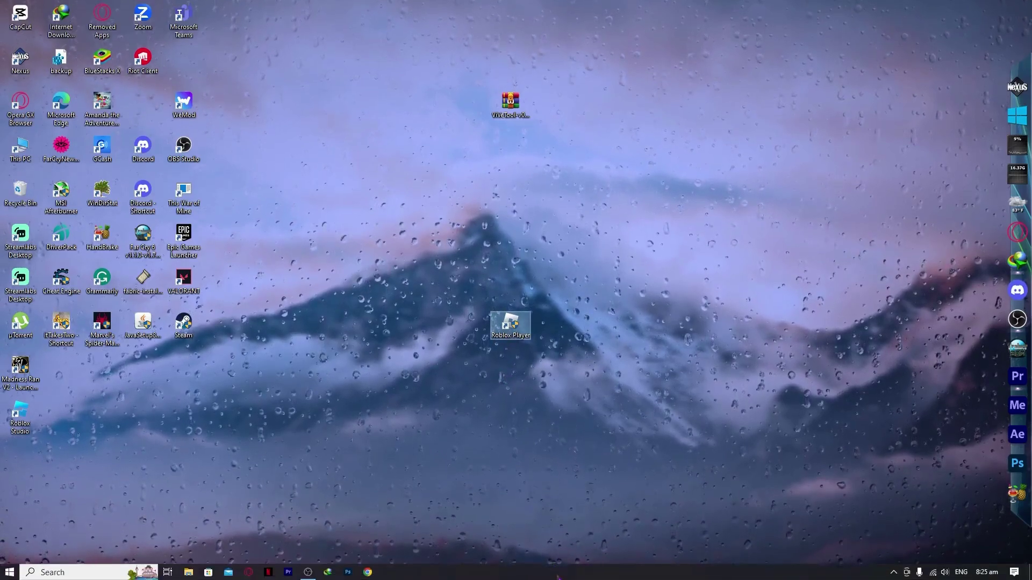
Open Task Manager from the taskbar menu and select the Lively Wallpaper process
{"action": "right_click", "coordinate": [553, 576]}
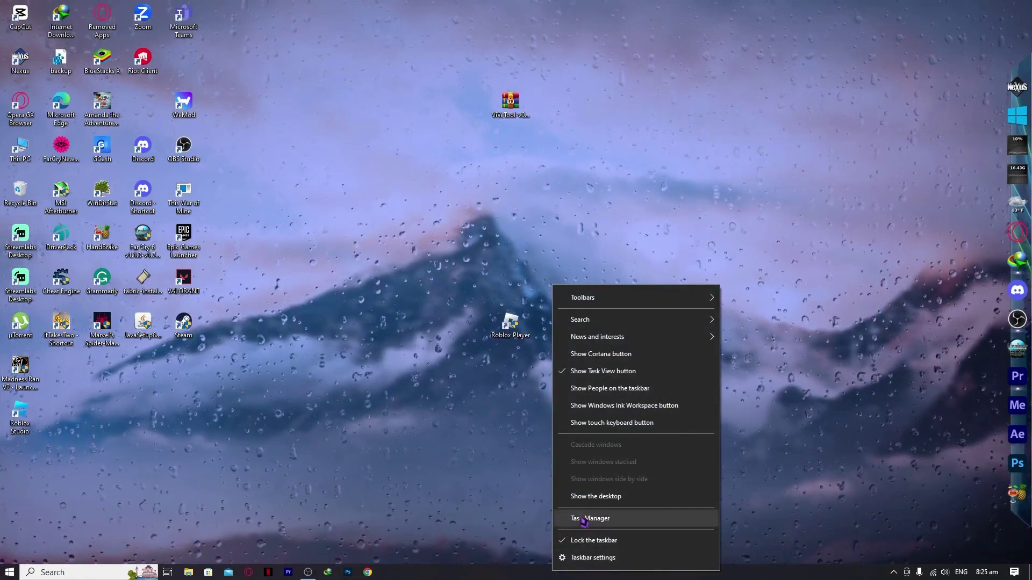
{"action": "left_click", "coordinate": [582, 518]}
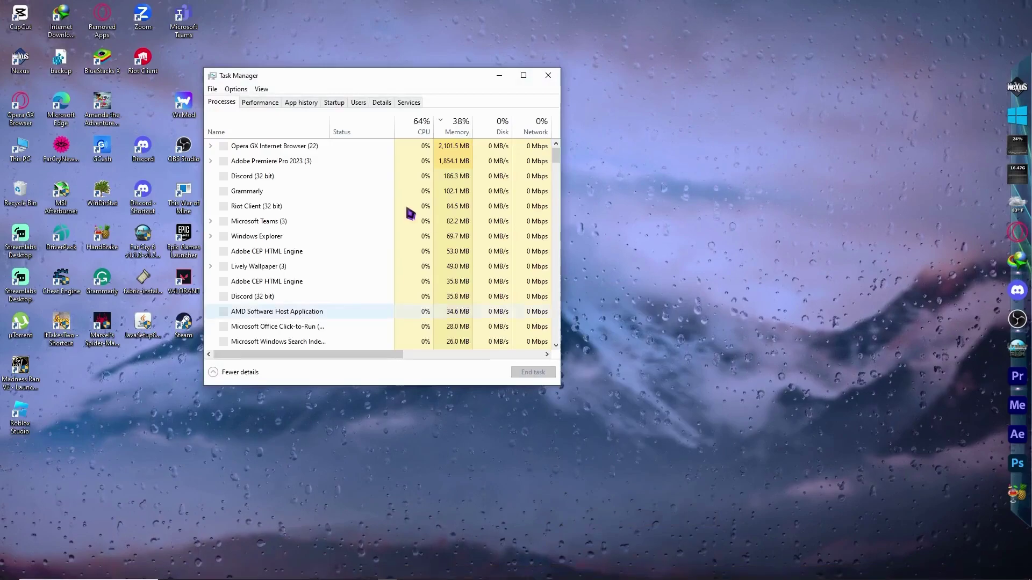
{"action": "left_click", "coordinate": [362, 237]}
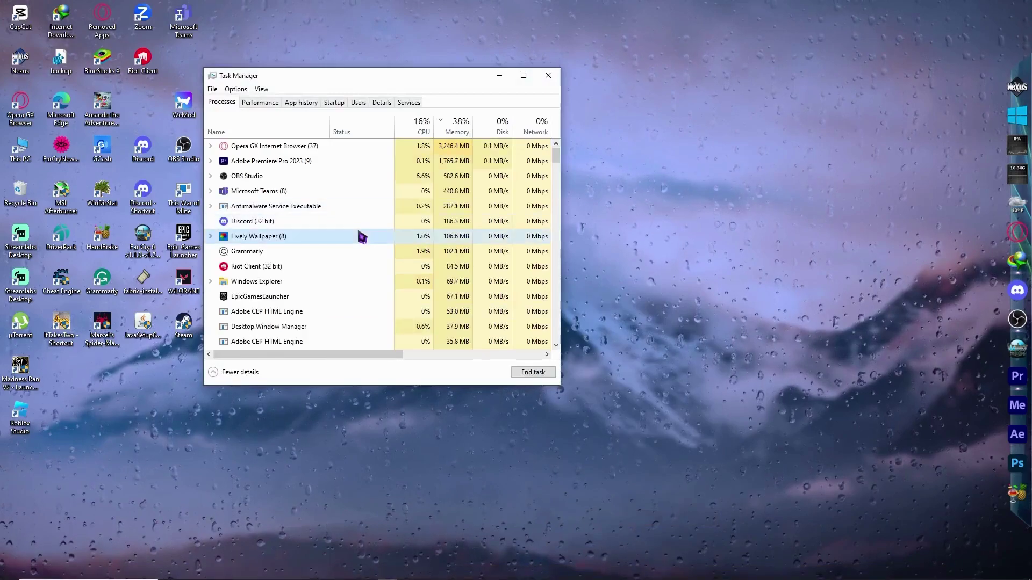
{"action": "scroll", "coordinate": [361, 236], "scroll_direction": "down", "scroll_amount": 1}
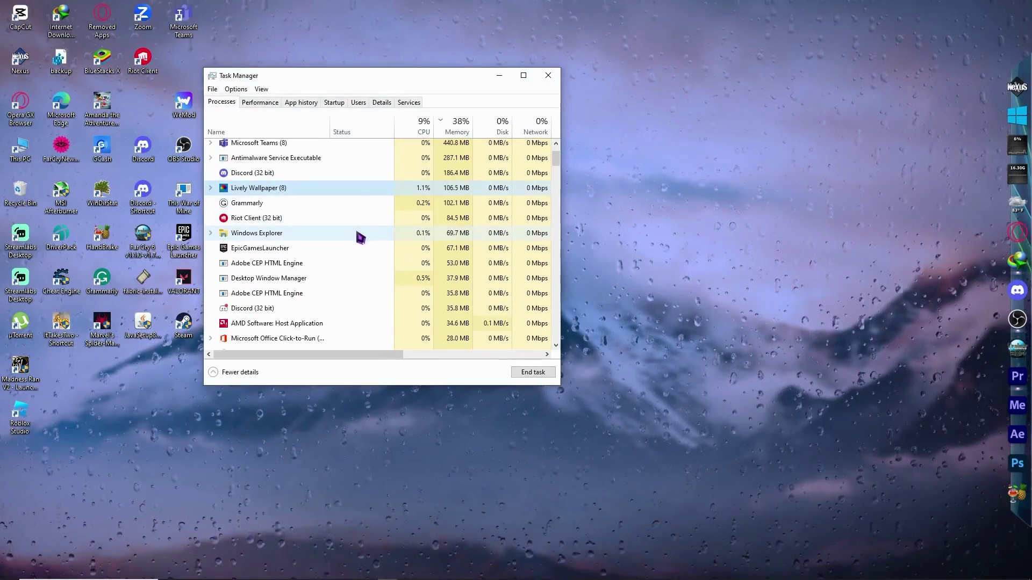
{"action": "scroll", "coordinate": [341, 322], "scroll_direction": "down", "scroll_amount": 1}
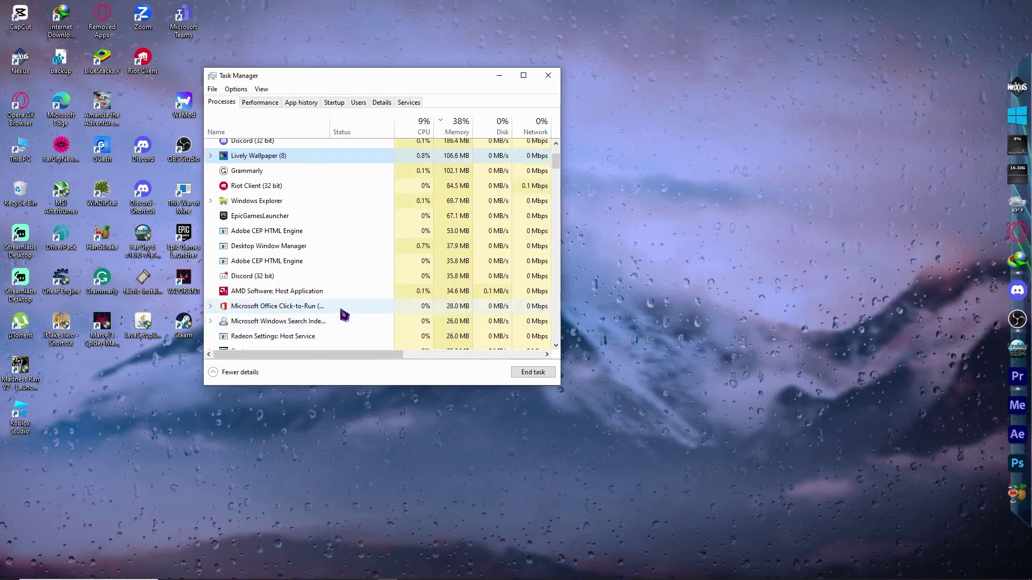
{"action": "scroll", "coordinate": [339, 303], "scroll_direction": "down", "scroll_amount": 1}
{"action": "scroll", "coordinate": [338, 306], "scroll_direction": "down", "scroll_amount": 1}
{"action": "scroll", "coordinate": [339, 310], "scroll_direction": "down", "scroll_amount": 2}
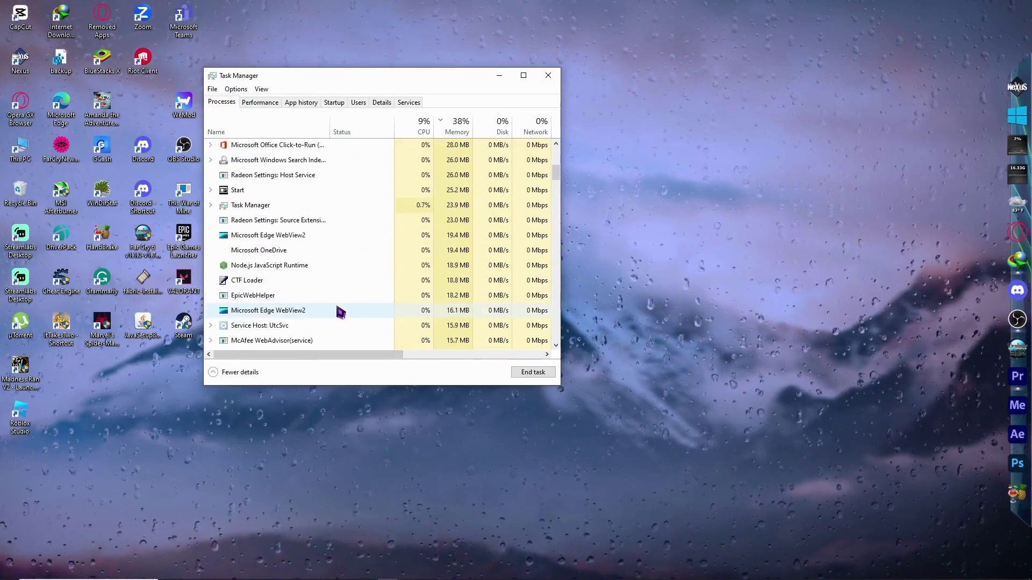
{"action": "scroll", "coordinate": [339, 311], "scroll_direction": "down", "scroll_amount": 1}
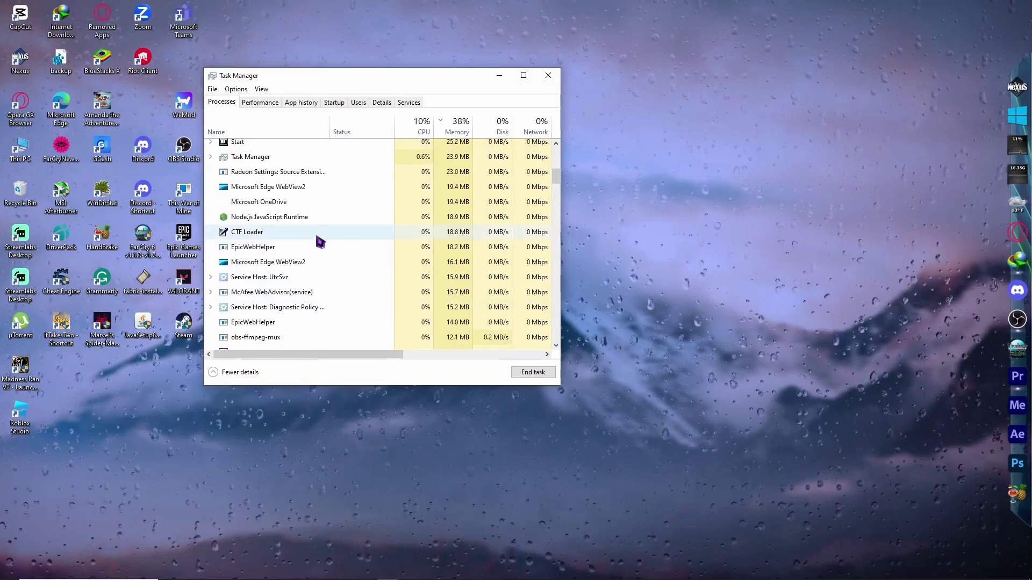
{"action": "scroll", "coordinate": [319, 240], "scroll_direction": "up", "scroll_amount": 2}
{"action": "scroll", "coordinate": [315, 258], "scroll_direction": "down", "scroll_amount": 4}
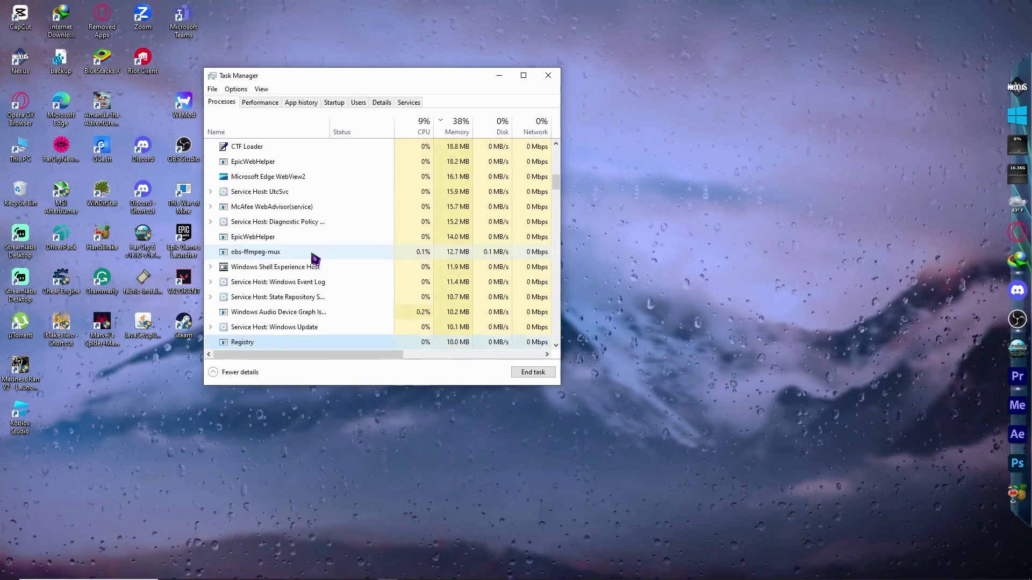
{"action": "scroll", "coordinate": [313, 282], "scroll_direction": "down", "scroll_amount": 3}
{"action": "scroll", "coordinate": [311, 302], "scroll_direction": "down", "scroll_amount": 2}
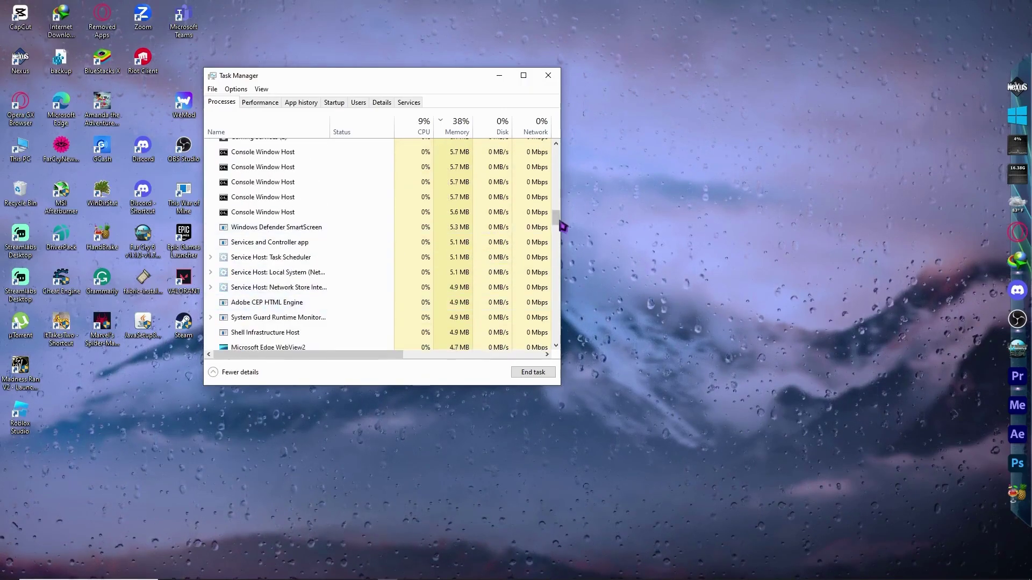
{"action": "mouse_move", "coordinate": [556, 226]}
{"action": "left_mouse_down"}
{"action": "mouse_move", "coordinate": [556, 287]}
{"action": "mouse_move", "coordinate": [556, 150]}
{"action": "mouse_move", "coordinate": [557, 211]}
{"action": "left_mouse_up"}
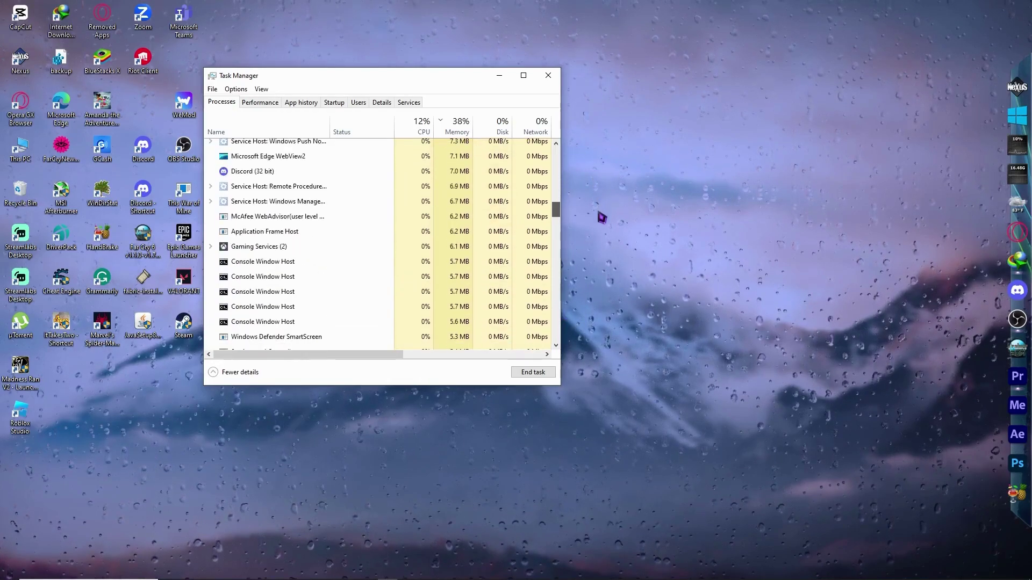
{"action": "scroll", "coordinate": [484, 243], "scroll_direction": "up", "scroll_amount": 3}
{"action": "scroll", "coordinate": [443, 258], "scroll_direction": "down", "scroll_amount": 5}
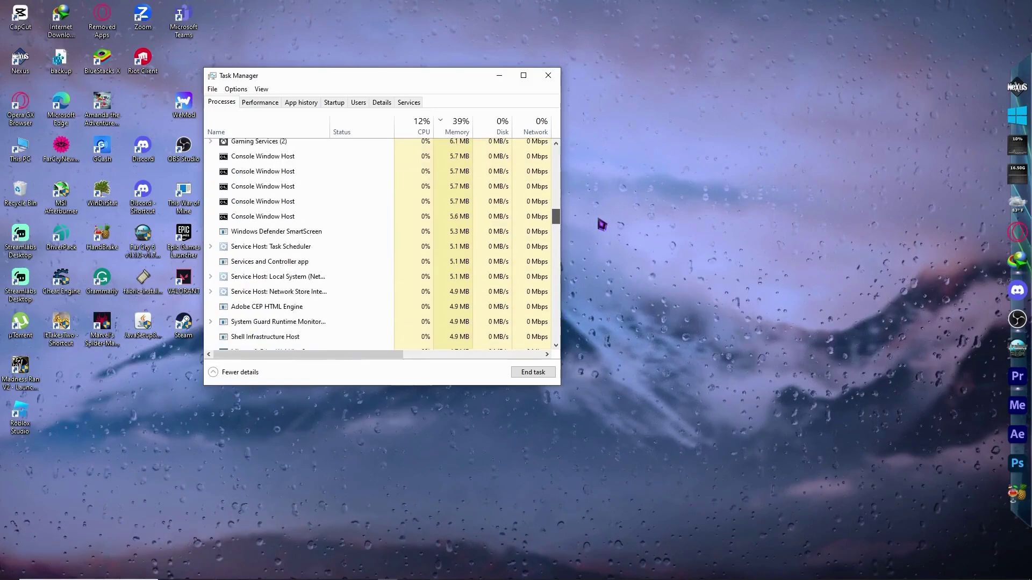
{"action": "scroll", "coordinate": [409, 279], "scroll_direction": "down", "scroll_amount": 2}
{"action": "scroll", "coordinate": [375, 292], "scroll_direction": "down", "scroll_amount": 2}
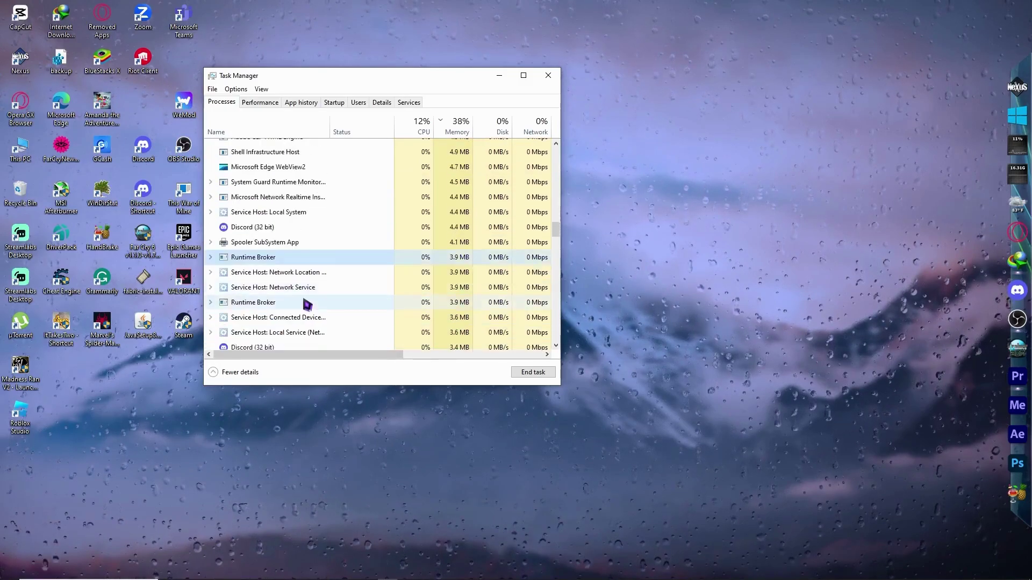
{"action": "scroll", "coordinate": [323, 298], "scroll_direction": "up", "scroll_amount": 2}
{"action": "scroll", "coordinate": [315, 300], "scroll_direction": "down", "scroll_amount": 3}
{"action": "scroll", "coordinate": [310, 303], "scroll_direction": "down", "scroll_amount": 2}
{"action": "scroll", "coordinate": [311, 302], "scroll_direction": "up", "scroll_amount": 2}
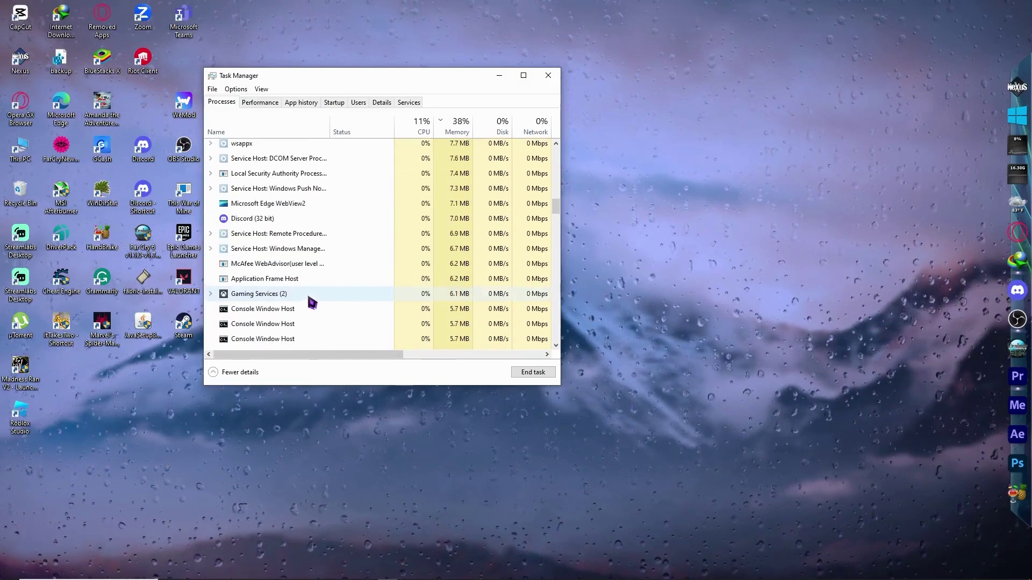
{"action": "scroll", "coordinate": [354, 290], "scroll_direction": "up", "scroll_amount": 3}
{"action": "scroll", "coordinate": [354, 291], "scroll_direction": "up", "scroll_amount": 3}
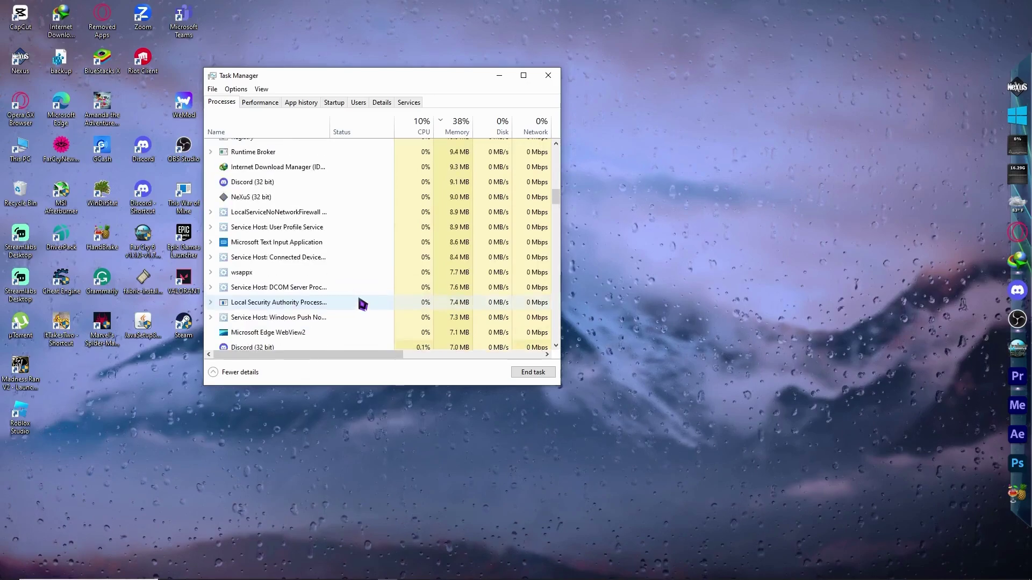
{"action": "scroll", "coordinate": [361, 303], "scroll_direction": "up", "scroll_amount": 3}
{"action": "scroll", "coordinate": [362, 301], "scroll_direction": "up", "scroll_amount": 3}
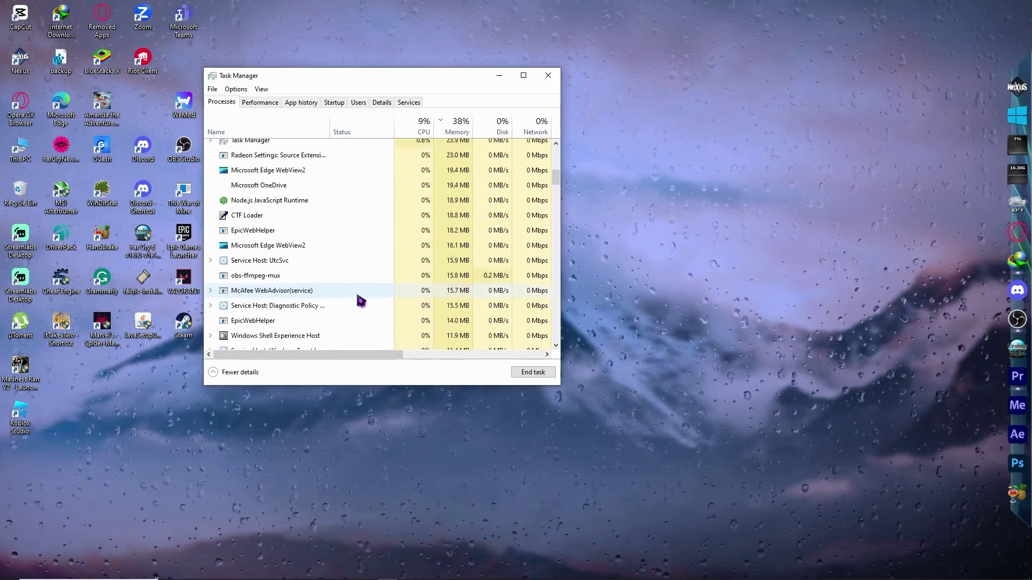
{"action": "scroll", "coordinate": [357, 298], "scroll_direction": "up", "scroll_amount": 3}
{"action": "scroll", "coordinate": [354, 295], "scroll_direction": "up", "scroll_amount": 3}
{"action": "scroll", "coordinate": [352, 290], "scroll_direction": "up", "scroll_amount": 2}
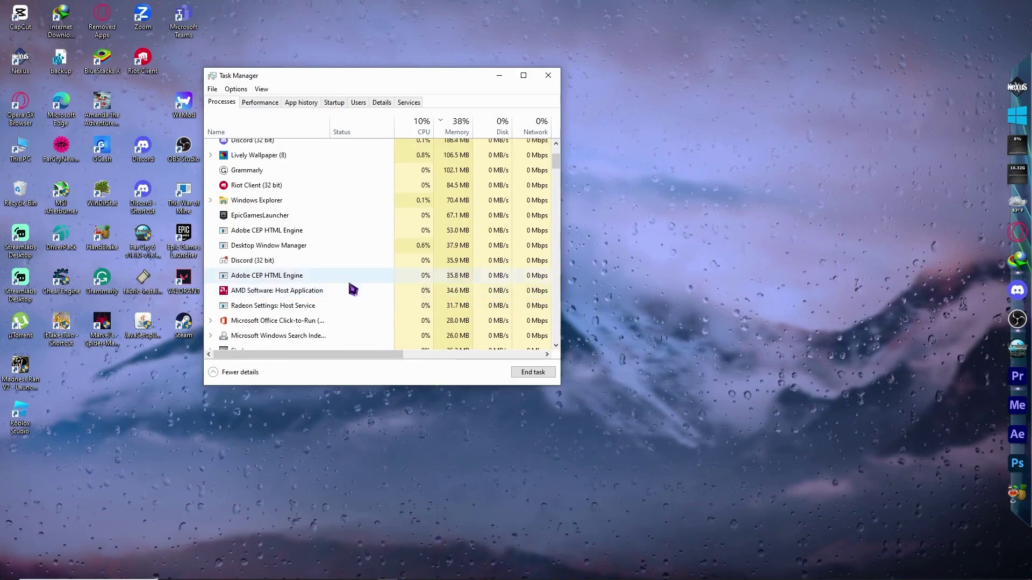
{"action": "scroll", "coordinate": [347, 277], "scroll_direction": "up", "scroll_amount": 2}
{"action": "scroll", "coordinate": [352, 290], "scroll_direction": "down", "scroll_amount": 2}
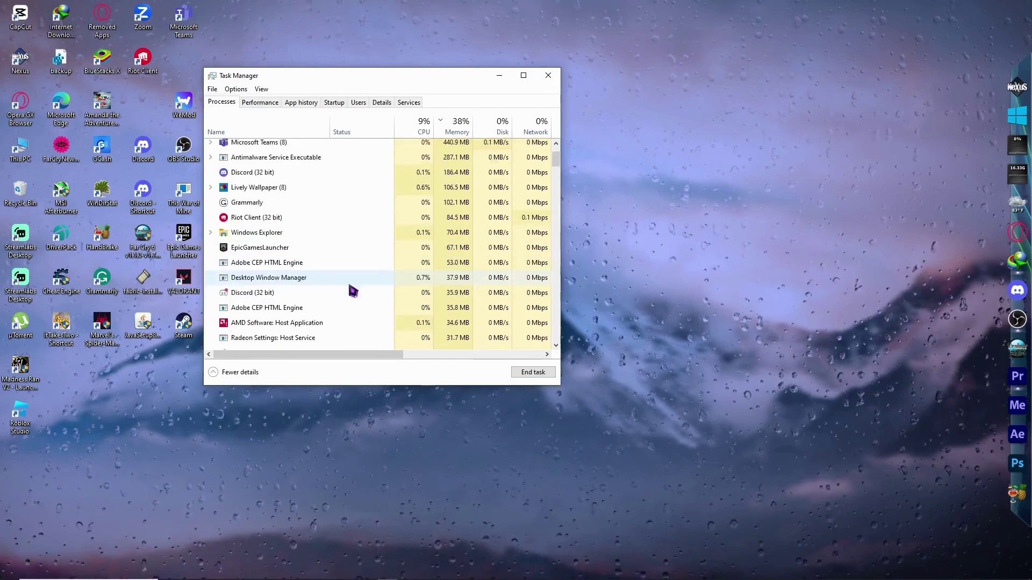
{"action": "scroll", "coordinate": [352, 290], "scroll_direction": "down", "scroll_amount": 1}
{"action": "scroll", "coordinate": [352, 291], "scroll_direction": "down", "scroll_amount": 1}
{"action": "scroll", "coordinate": [353, 291], "scroll_direction": "down", "scroll_amount": 2}
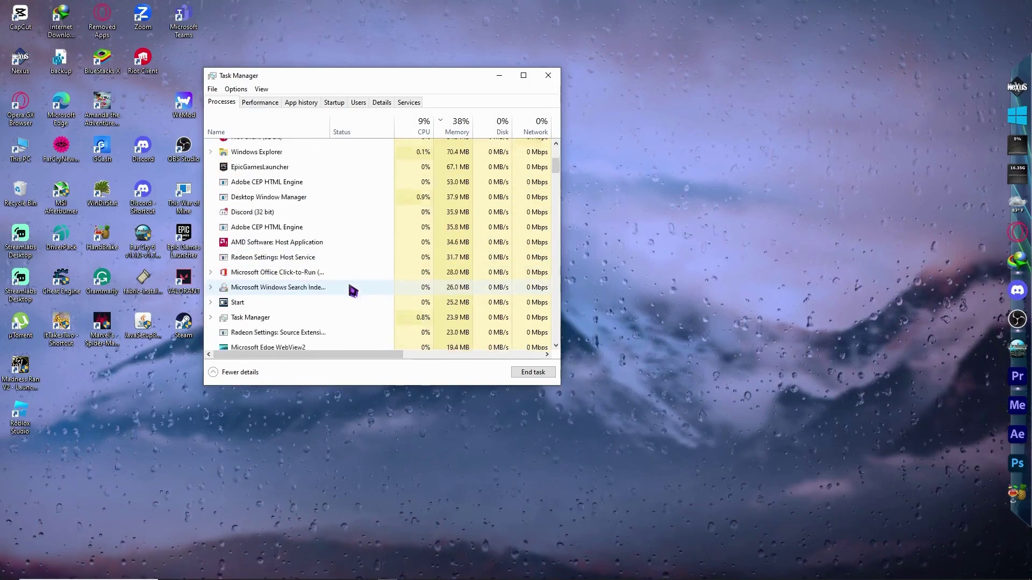
{"action": "scroll", "coordinate": [355, 286], "scroll_direction": "down", "scroll_amount": 1}
{"action": "scroll", "coordinate": [379, 283], "scroll_direction": "down", "scroll_amount": 1}
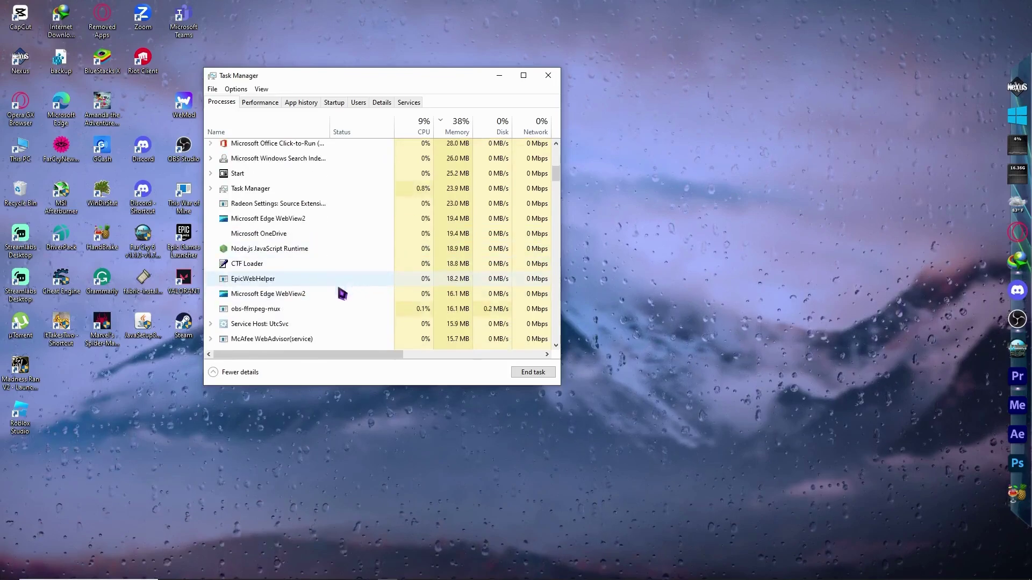
{"action": "scroll", "coordinate": [348, 298], "scroll_direction": "up", "scroll_amount": 2}
{"action": "scroll", "coordinate": [351, 299], "scroll_direction": "down", "scroll_amount": 2}
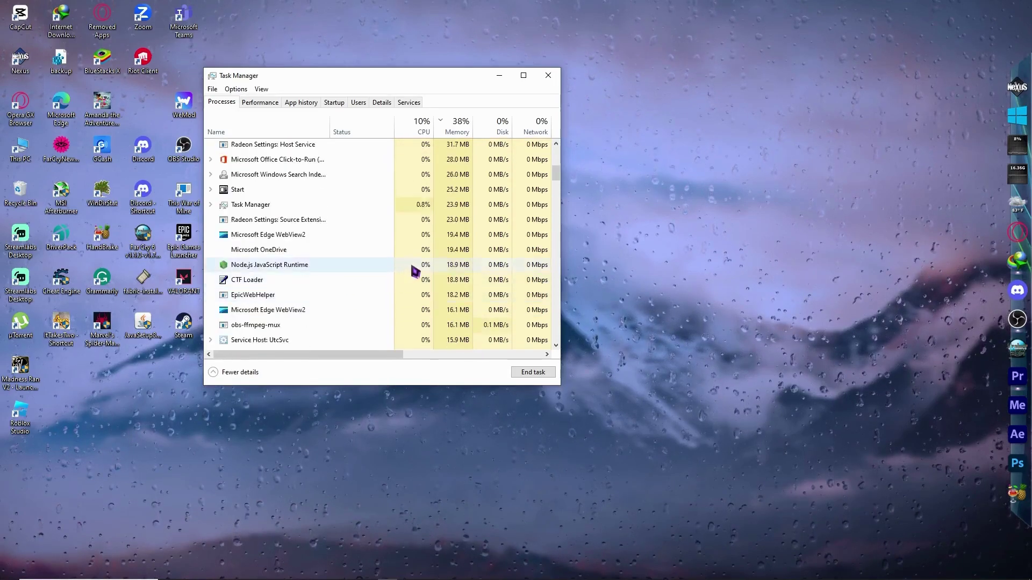
Close Task Manager to reveal the desktop with the Roblox Player shortcut
{"action": "left_click", "coordinate": [549, 76]}
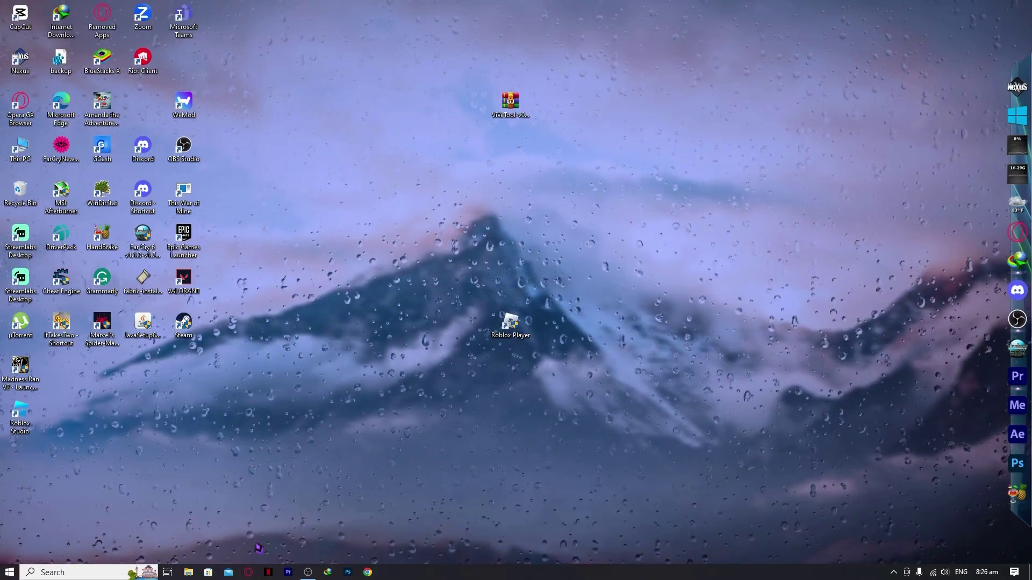
{"action": "left_click", "coordinate": [12, 571]}
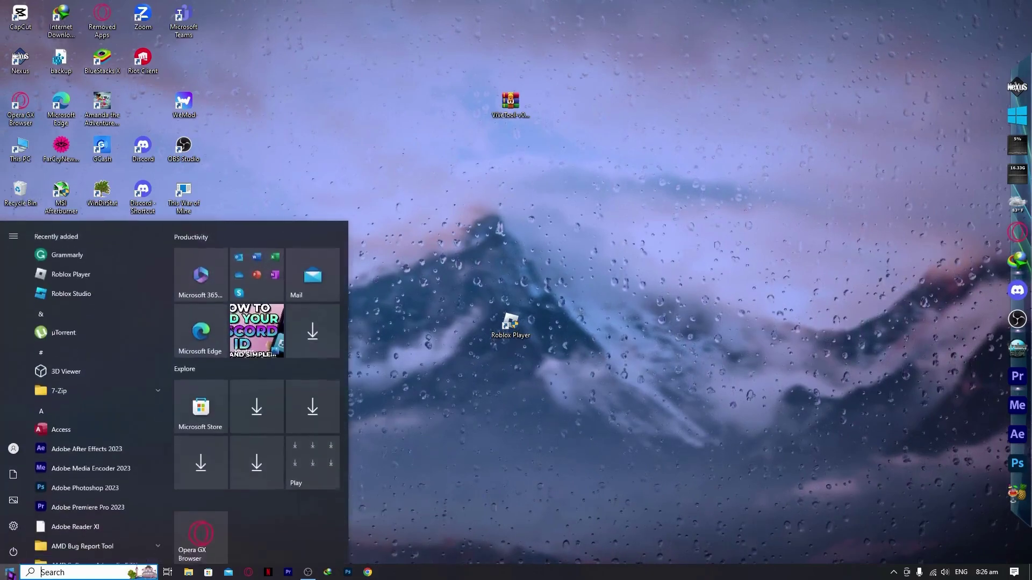
{"action": "type", "text": "app"}
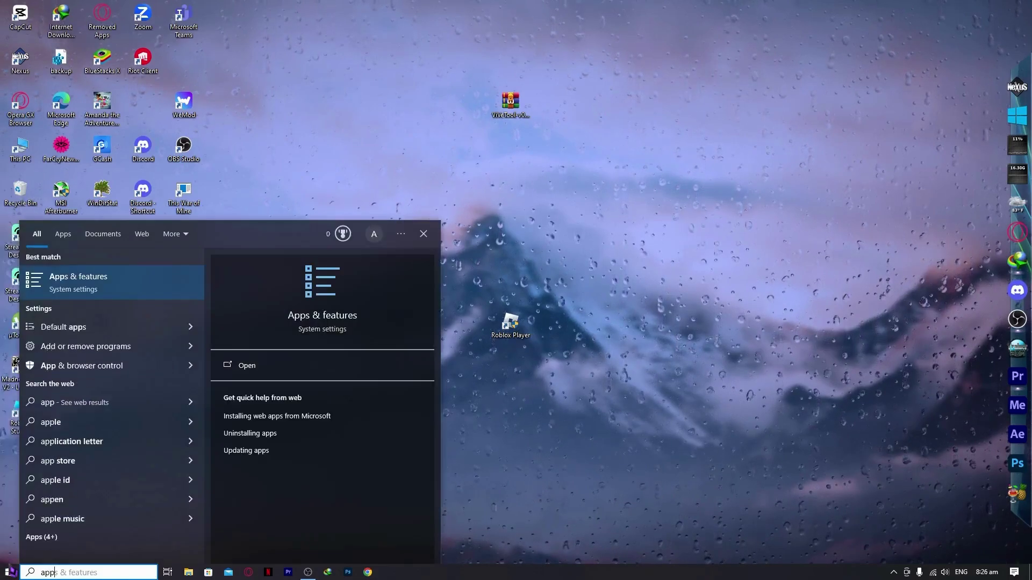
{"action": "type", "text": "s"}
{"action": "key", "text": "Return"}
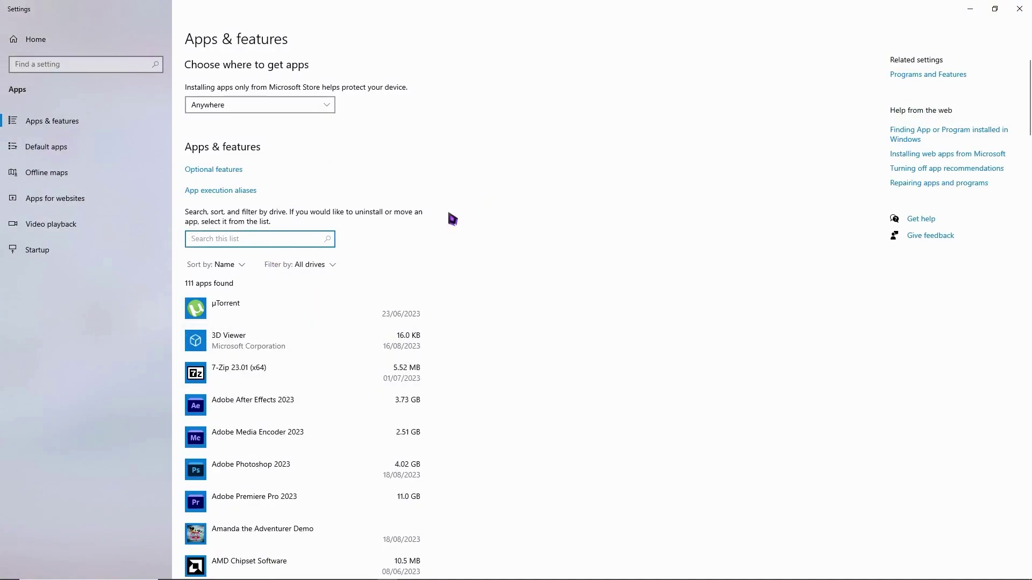
{"action": "left_click", "coordinate": [1019, 8]}
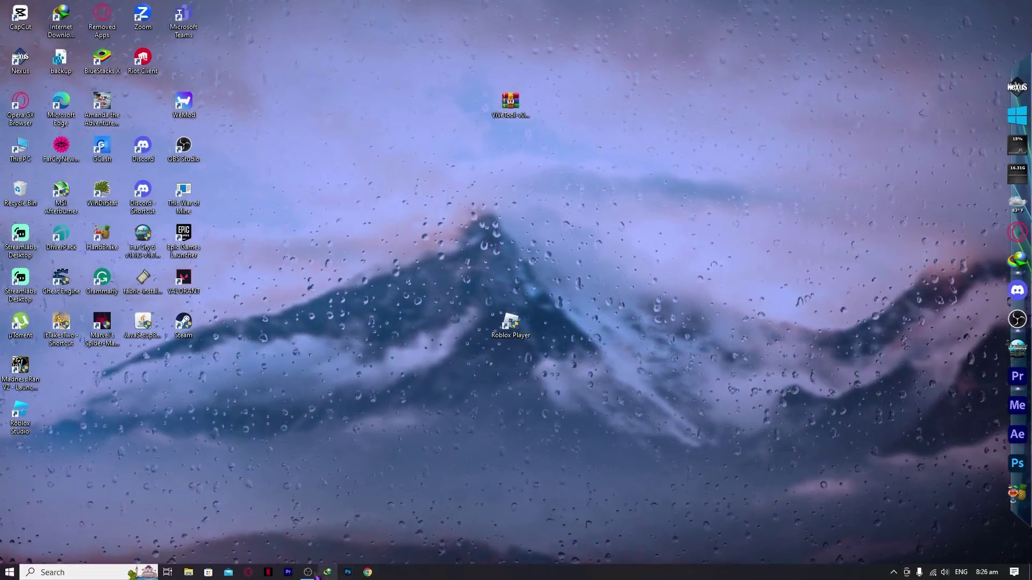
Launch Opera GX, visit roshade.com, and start the free Lite download
{"action": "left_click", "coordinate": [230, 578]}
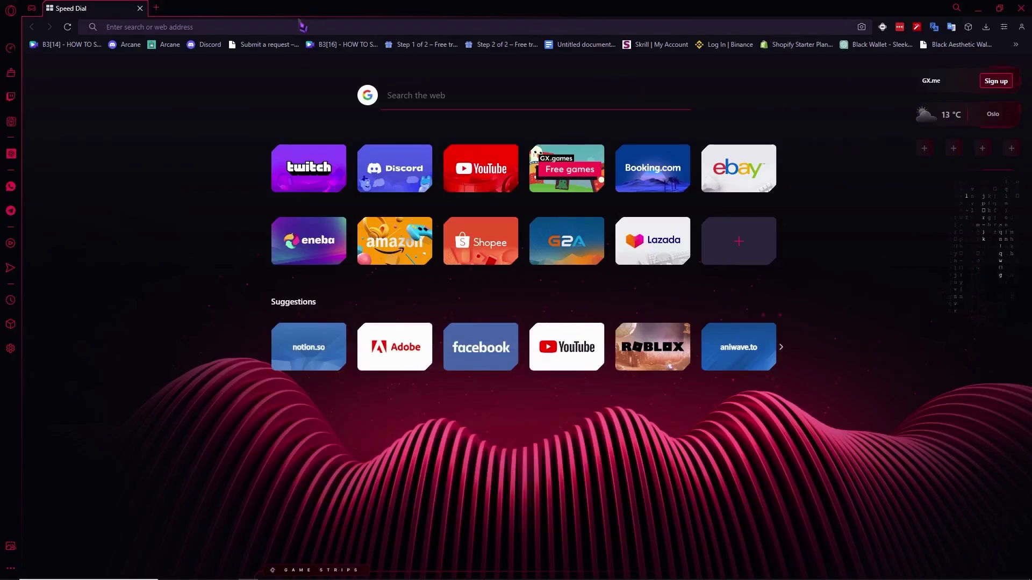
{"action": "type", "text": "rosha"}
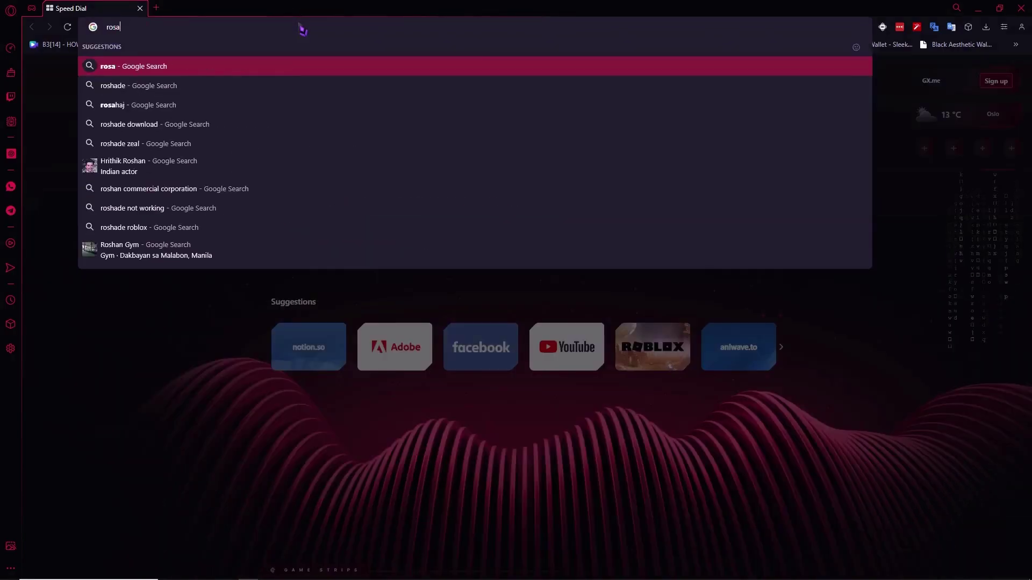
{"action": "key", "text": "Return"}
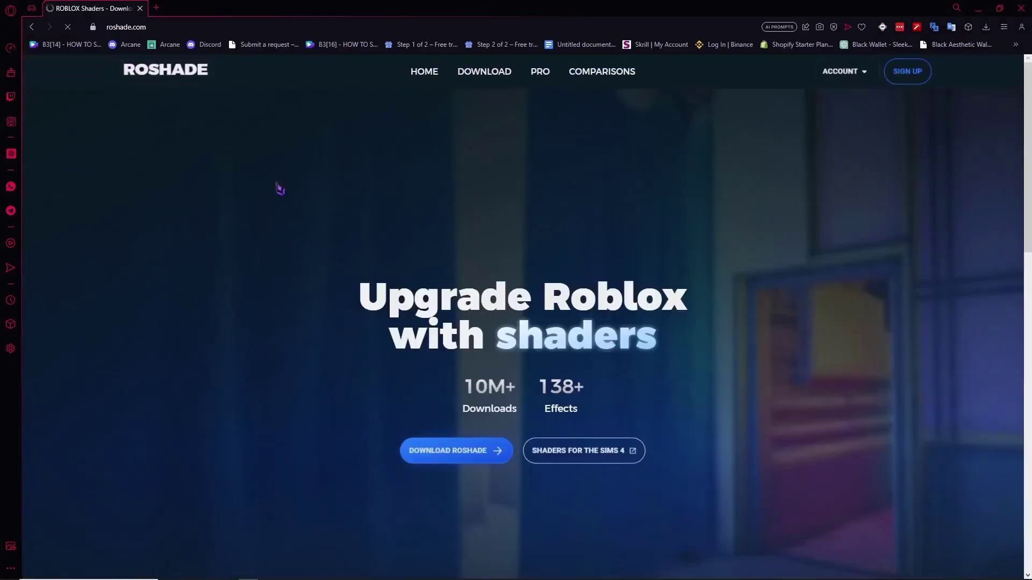
{"action": "left_click", "coordinate": [456, 451]}
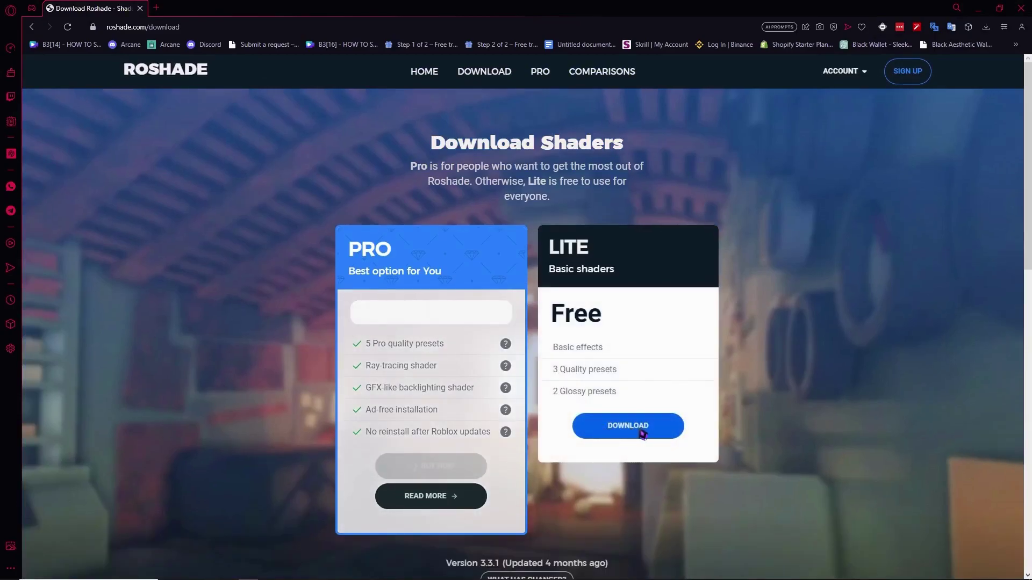
{"action": "left_click", "coordinate": [648, 426]}
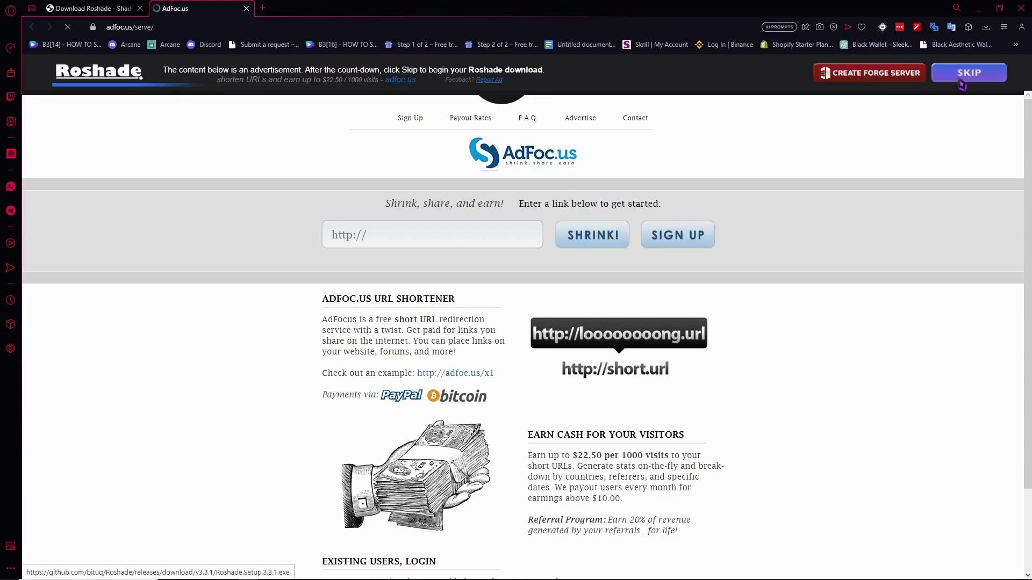
Skip the ad, then download and run the Roshade Lite setup file
{"action": "left_click", "coordinate": [962, 81]}
{"action": "left_click", "coordinate": [512, 343]}
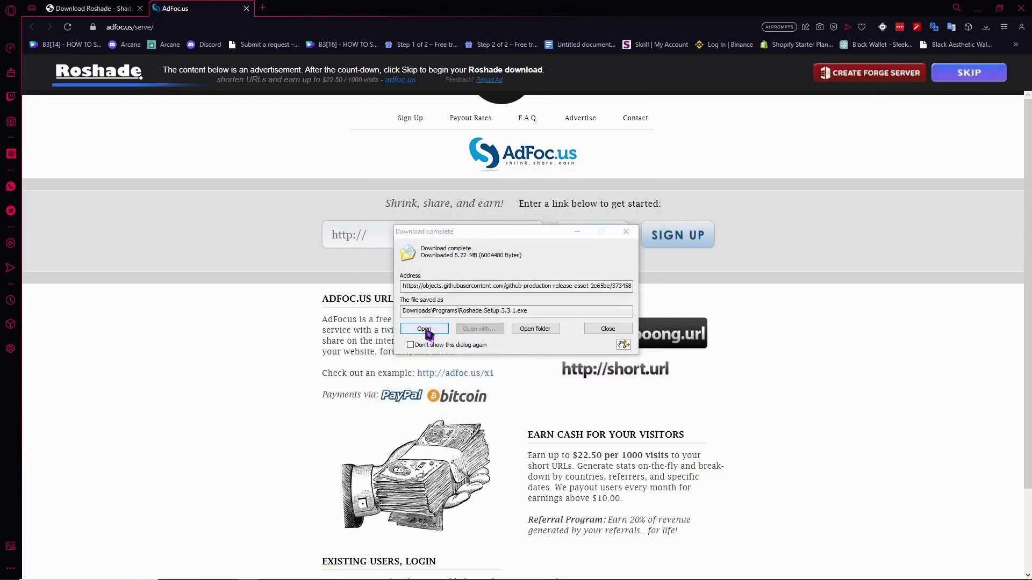
{"action": "left_click", "coordinate": [425, 329]}
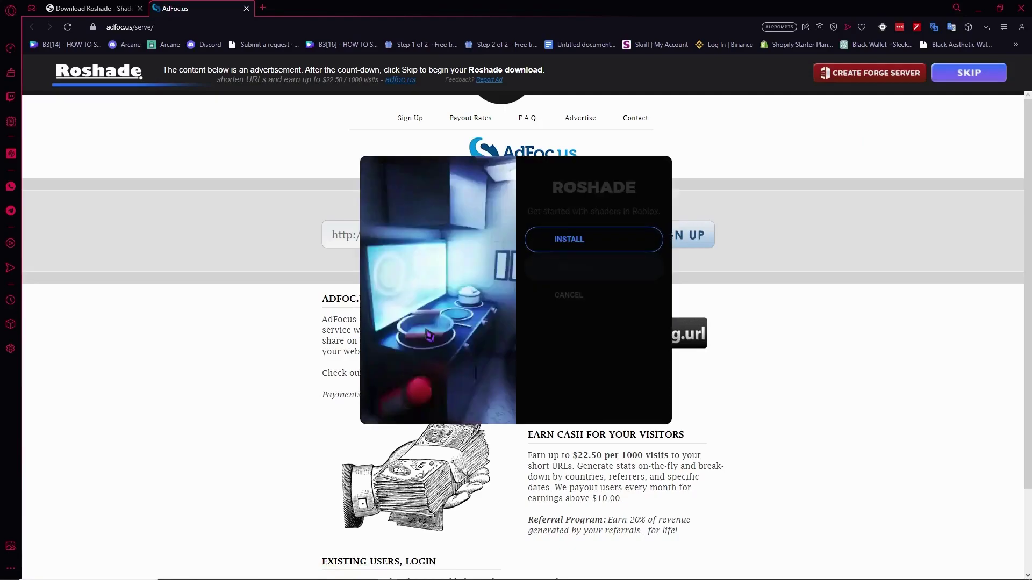
Install Roshade with default keybinds and the Roshade Medium preset, then close the browser
{"action": "left_click", "coordinate": [594, 242]}
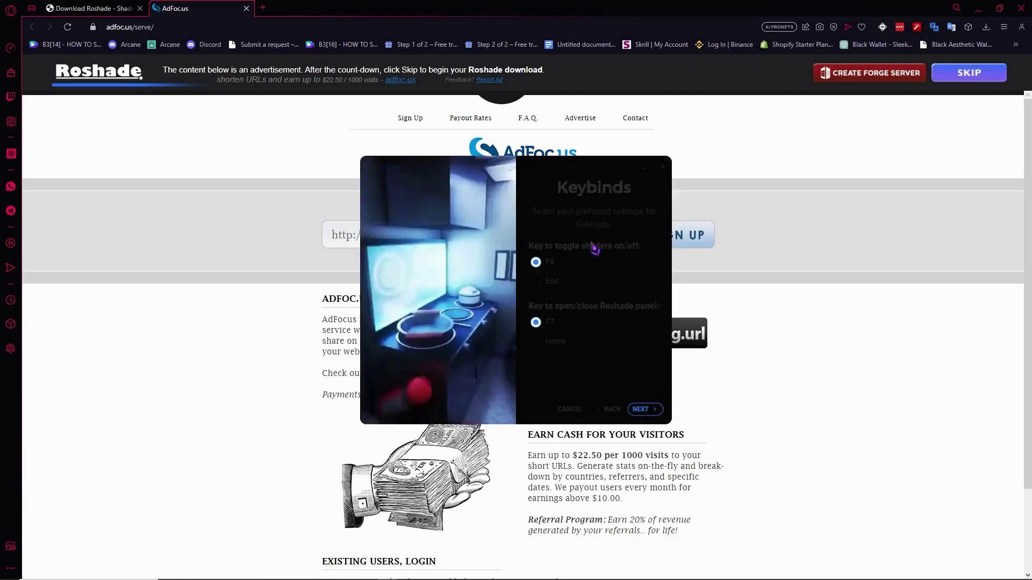
{"action": "left_click", "coordinate": [645, 411]}
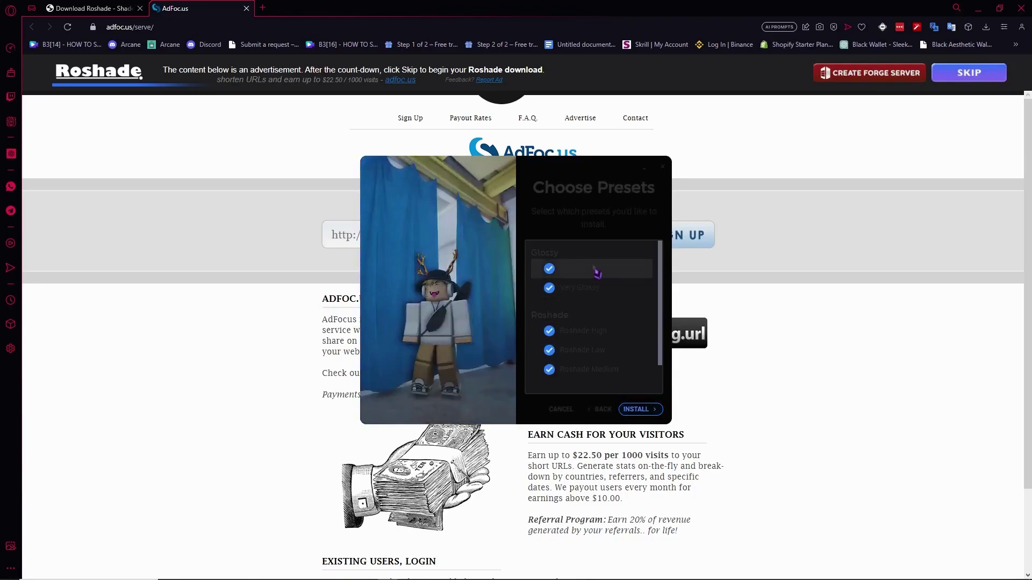
{"action": "left_click", "coordinate": [588, 372]}
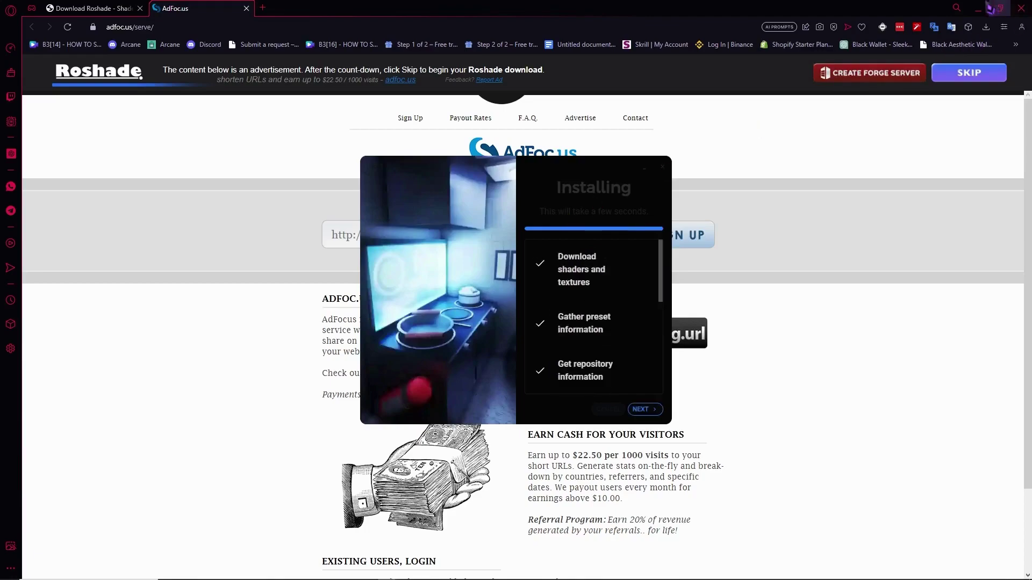
{"action": "left_click", "coordinate": [1022, 9]}
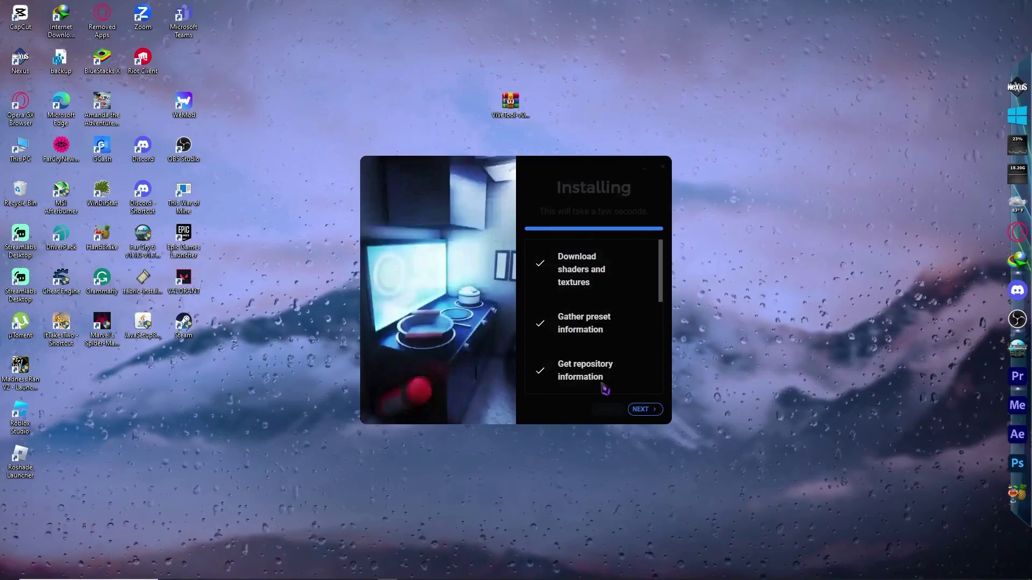
Advance the Roshade installer to its Finished page
{"action": "left_click", "coordinate": [643, 410]}
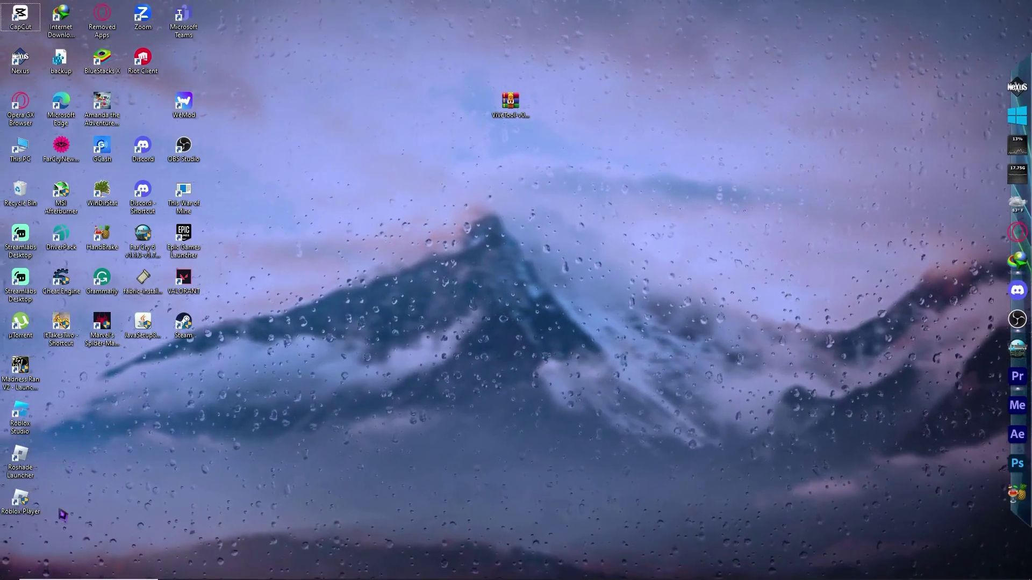
Drag the Roblox Player shortcut to the desktop centre and open its file location
{"action": "left_click_drag", "start_coordinate": [20, 501], "coordinate": [551, 327]}
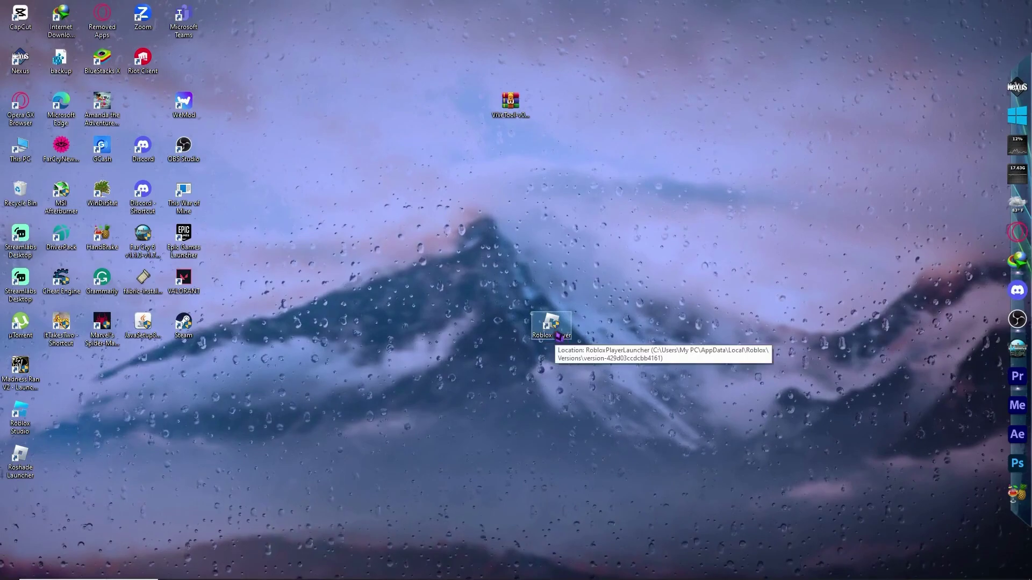
{"action": "right_click", "coordinate": [556, 333]}
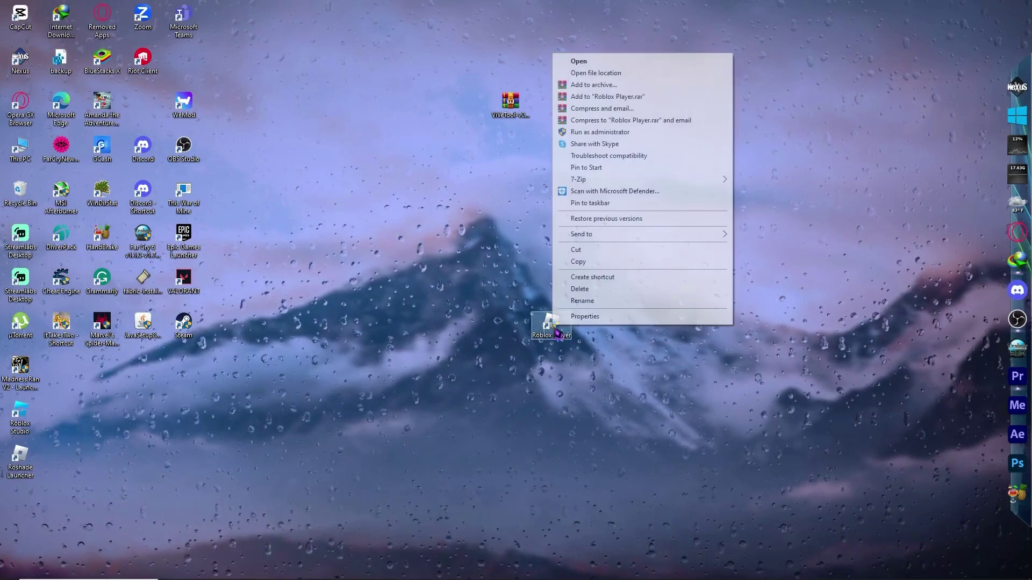
{"action": "left_click", "coordinate": [597, 74]}
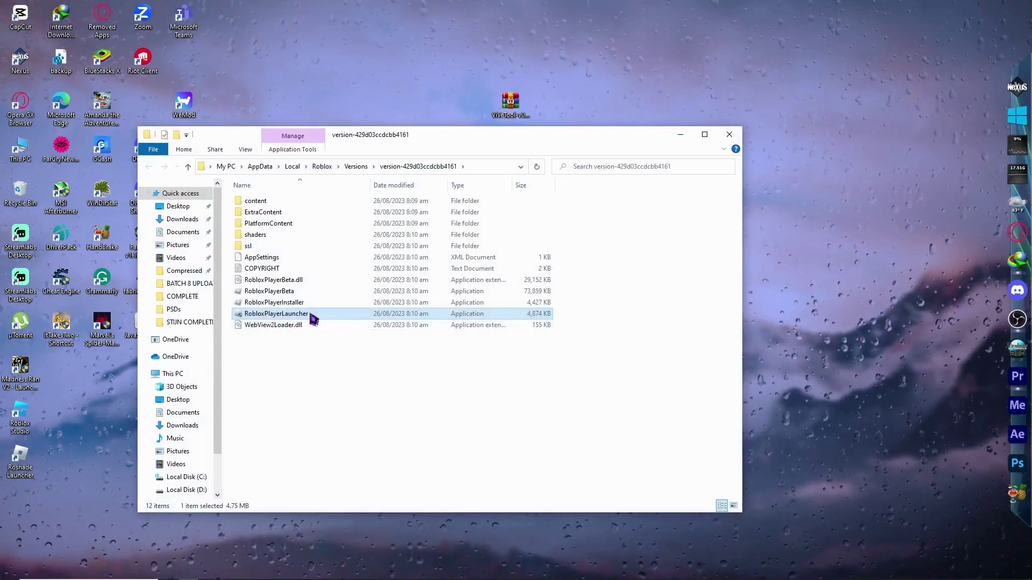
Enable Run as administrator and Disable fullscreen optimizations for RobloxPlayerLauncher, then apply
{"action": "right_click", "coordinate": [265, 314]}
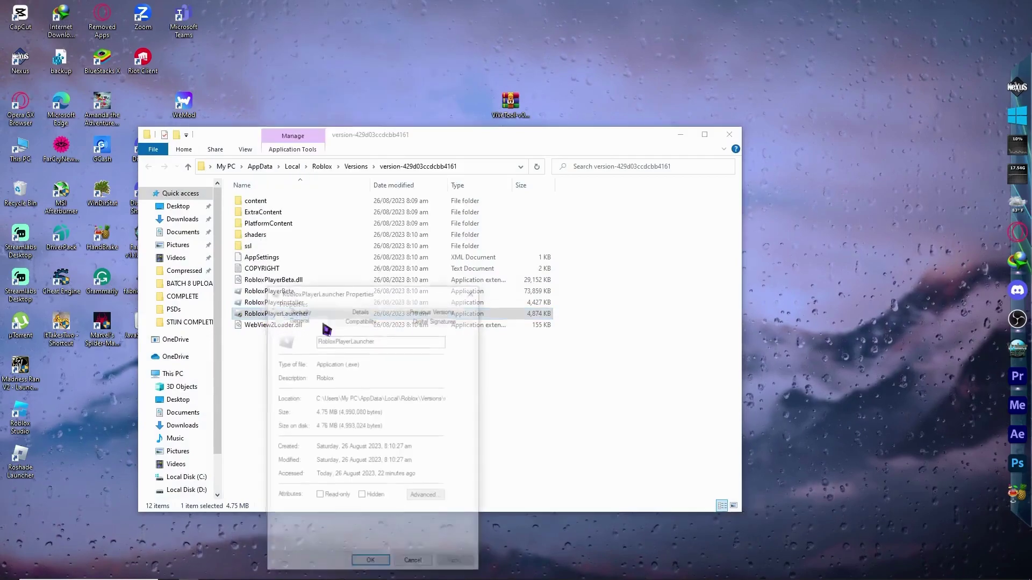
{"action": "left_click", "coordinate": [373, 319]}
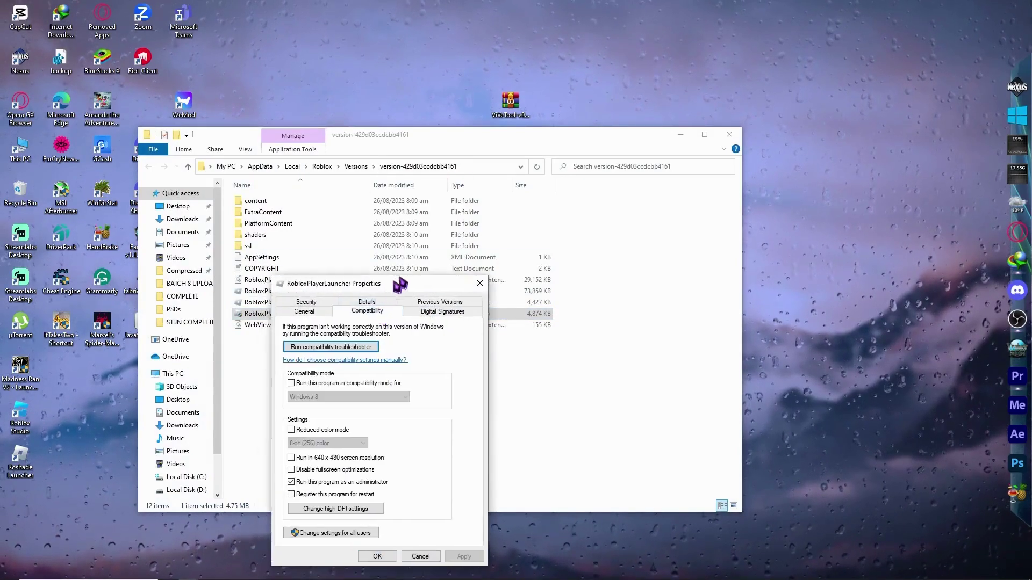
{"action": "left_click_drag", "start_coordinate": [400, 284], "coordinate": [508, 212]}
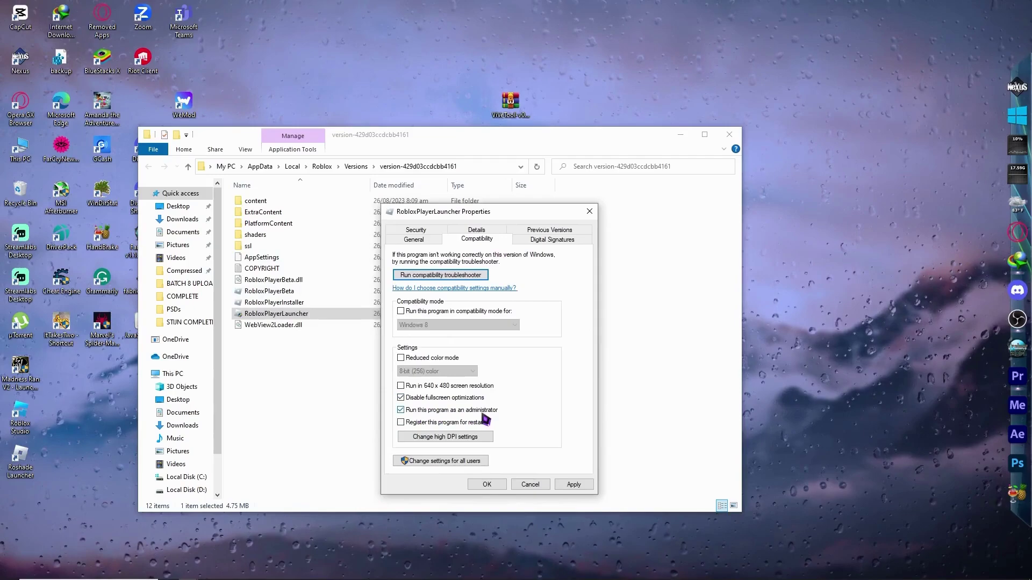
{"action": "left_click", "coordinate": [574, 485]}
{"action": "left_click", "coordinate": [488, 484]}
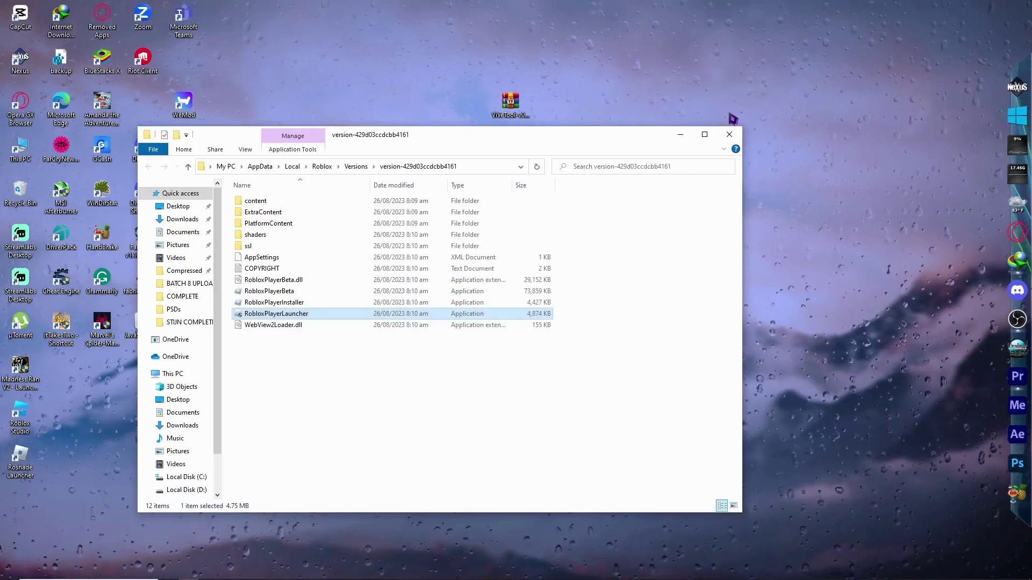
Dismiss the Roblox installation folder window
{"action": "left_click", "coordinate": [683, 135]}
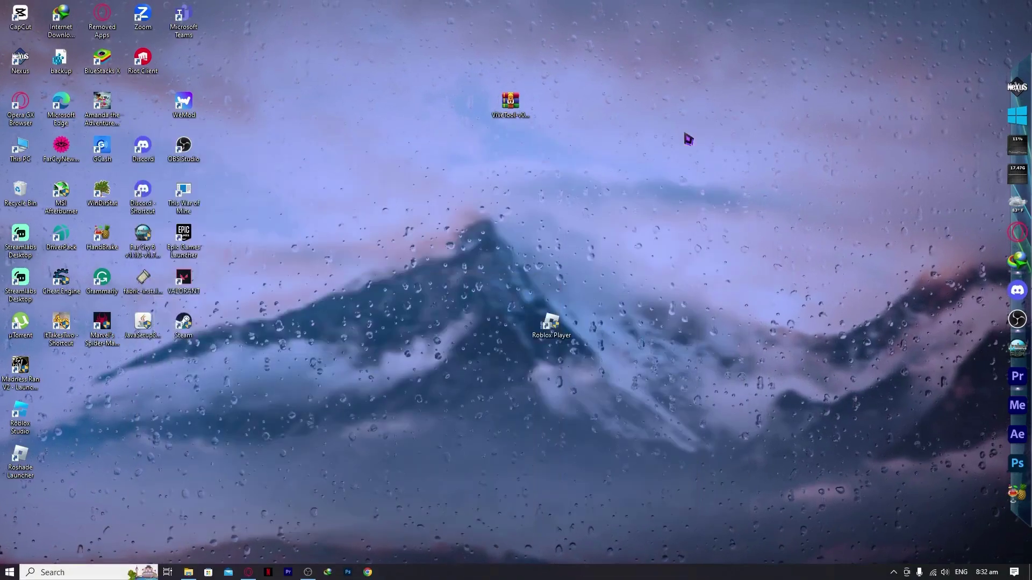